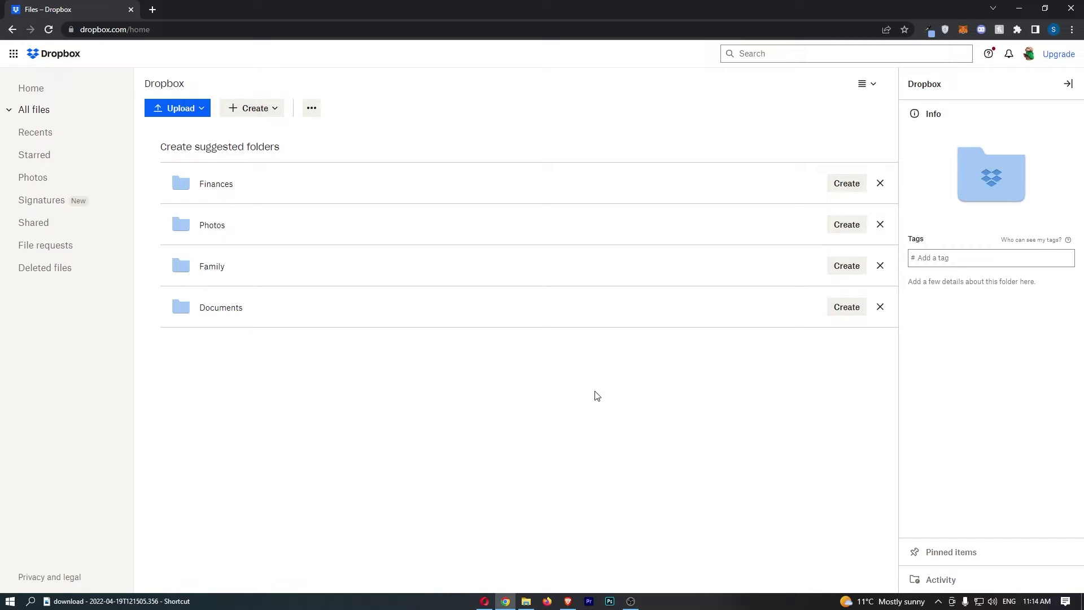
- Return to the browser and open Dropbox account Settings on the Security tab
{"action": "key", "text": "super+e"}
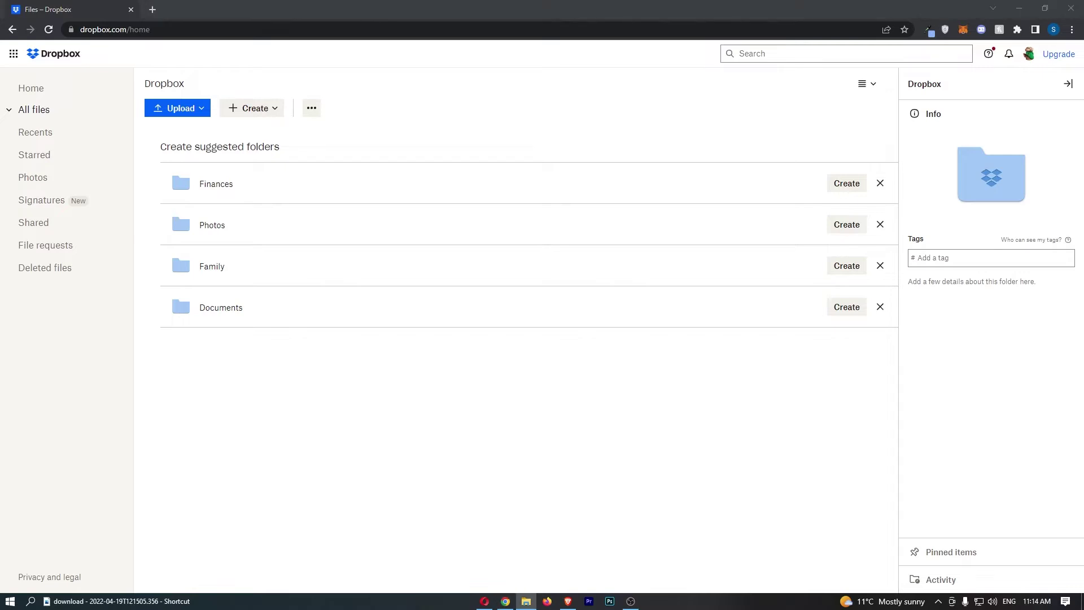
{"action": "left_click", "coordinate": [634, 459]}
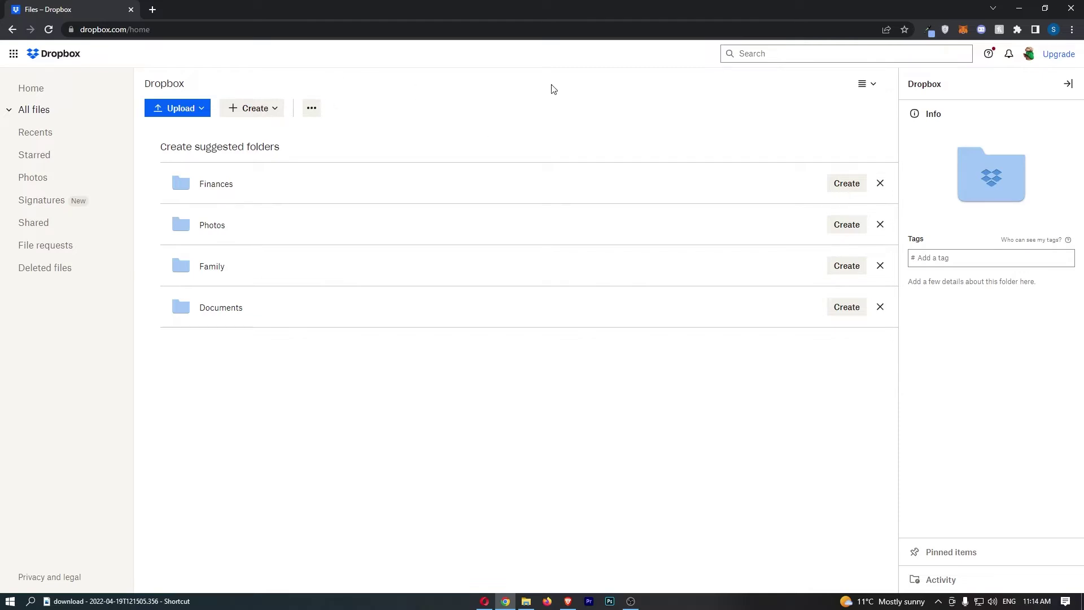
{"action": "left_click", "coordinate": [1029, 57]}
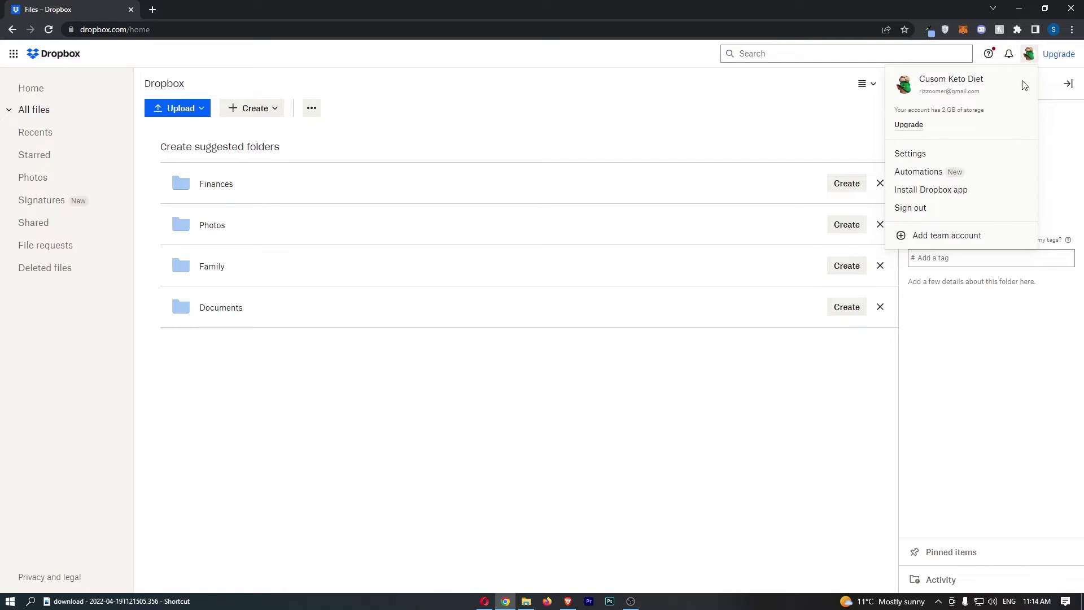
{"action": "left_click", "coordinate": [913, 159]}
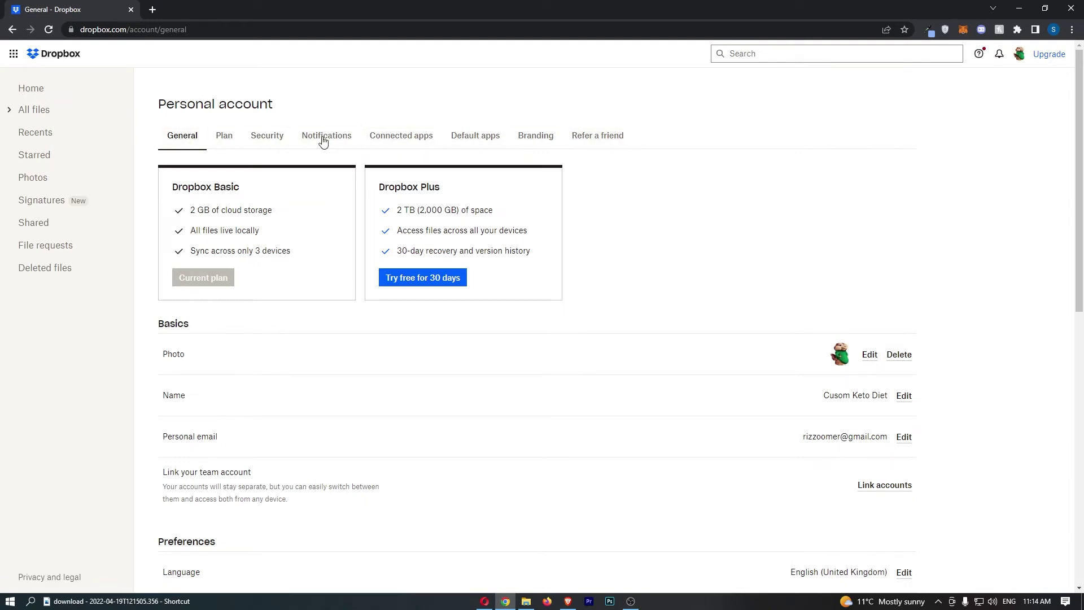
{"action": "left_click", "coordinate": [265, 142]}
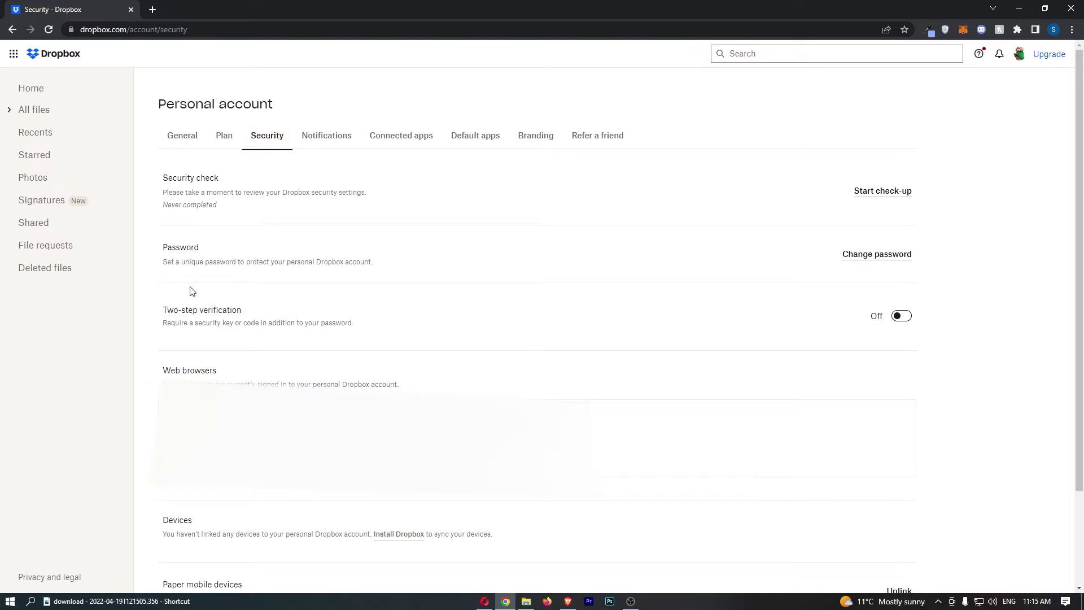
{"action": "left_click_drag", "start_coordinate": [157, 313], "coordinate": [254, 319]}
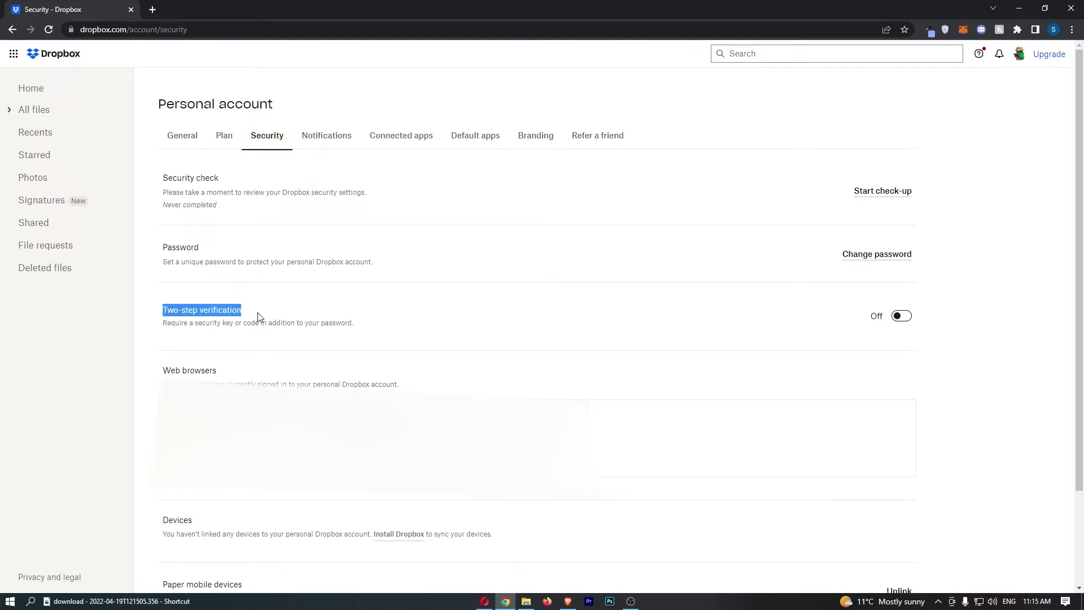
{"action": "left_click", "coordinate": [260, 315]}
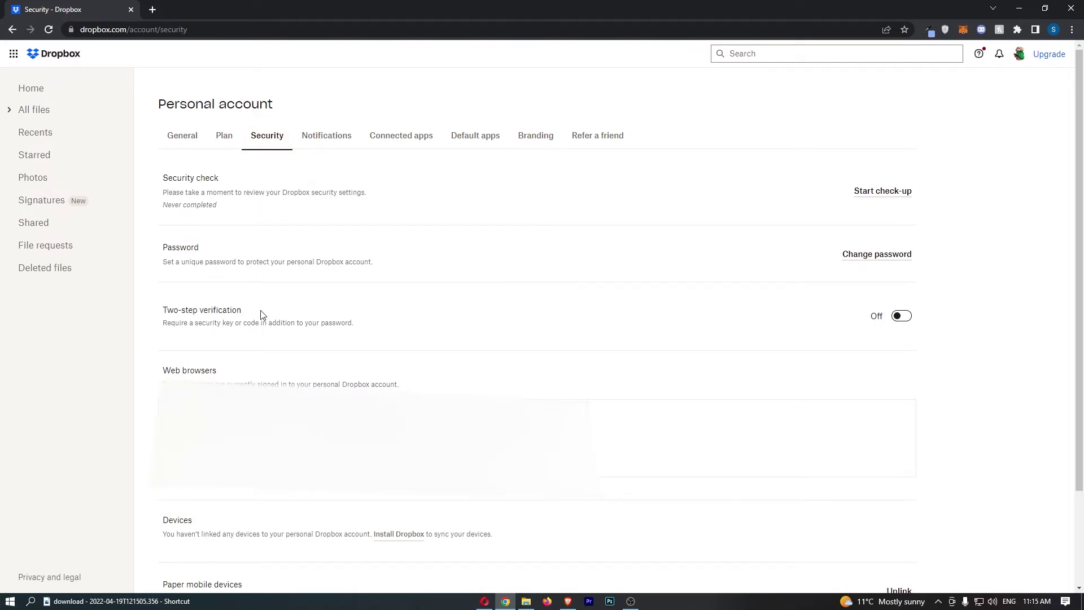
- Turn on the two-step verification toggle and get started from the introduction dialog
{"action": "left_click", "coordinate": [903, 316]}
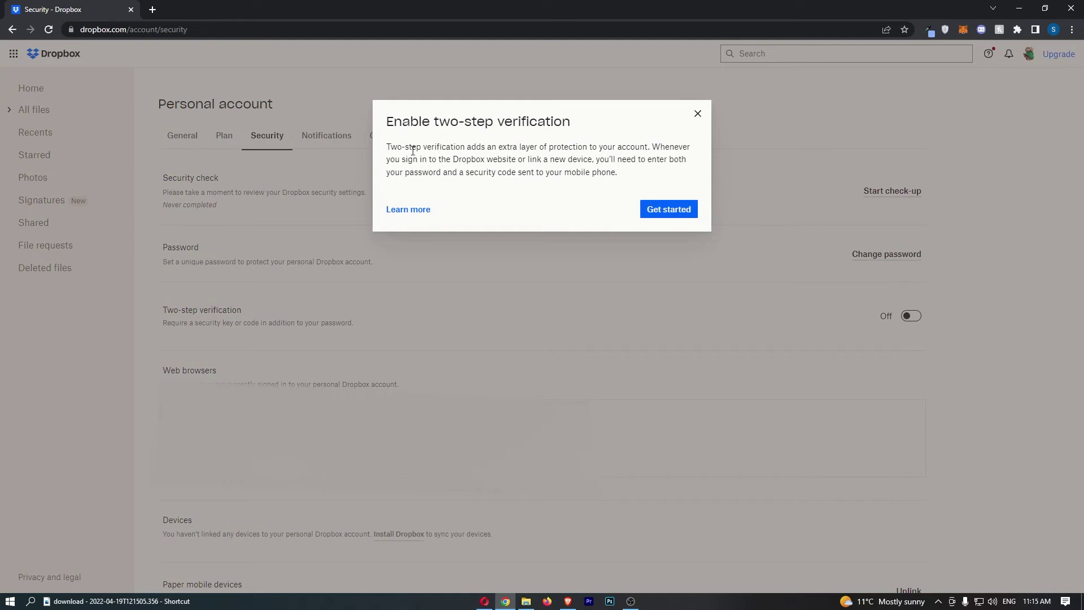
{"action": "left_click_drag", "start_coordinate": [395, 121], "coordinate": [604, 127]}
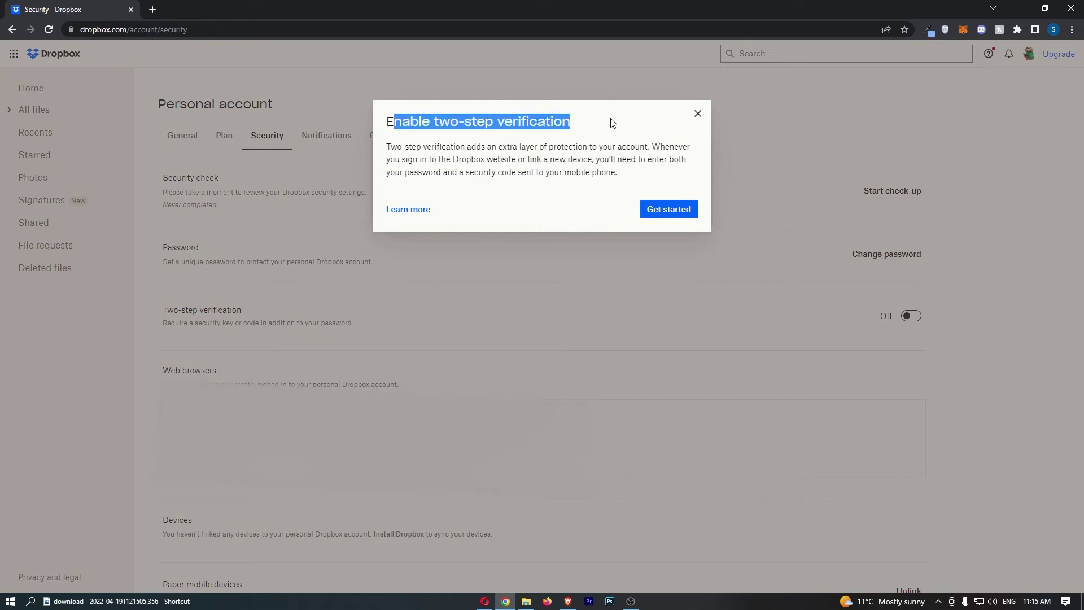
{"action": "left_click", "coordinate": [622, 159]}
{"action": "mouse_move", "coordinate": [642, 146]}
{"action": "left_mouse_down"}
{"action": "mouse_move", "coordinate": [532, 158]}
{"action": "mouse_move", "coordinate": [664, 160]}
{"action": "mouse_move", "coordinate": [696, 175]}
{"action": "mouse_move", "coordinate": [646, 175]}
{"action": "left_mouse_up"}
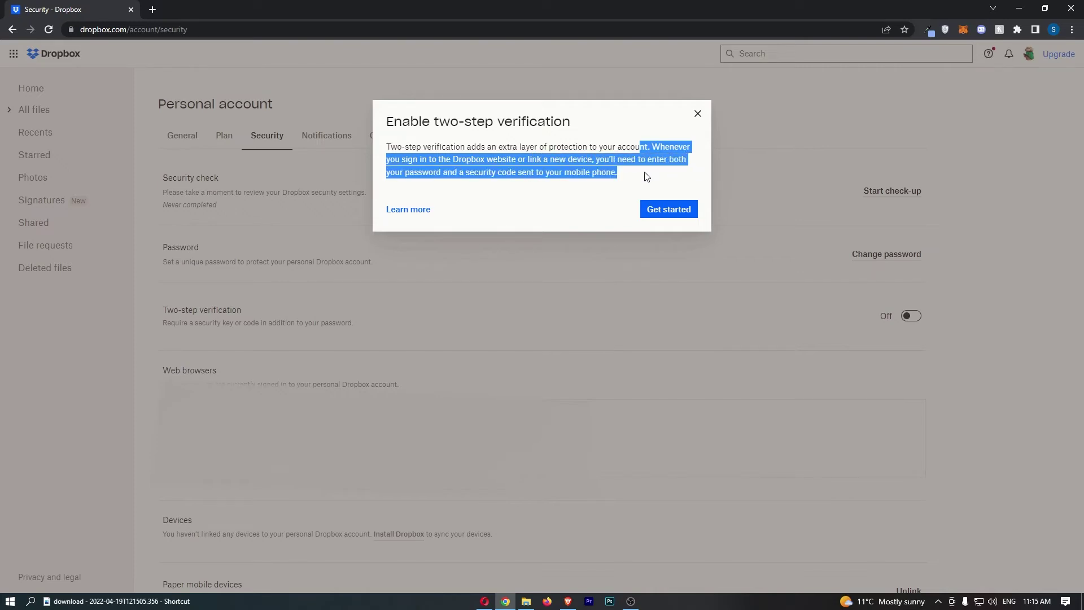
{"action": "left_click", "coordinate": [645, 176]}
{"action": "left_click", "coordinate": [660, 211]}
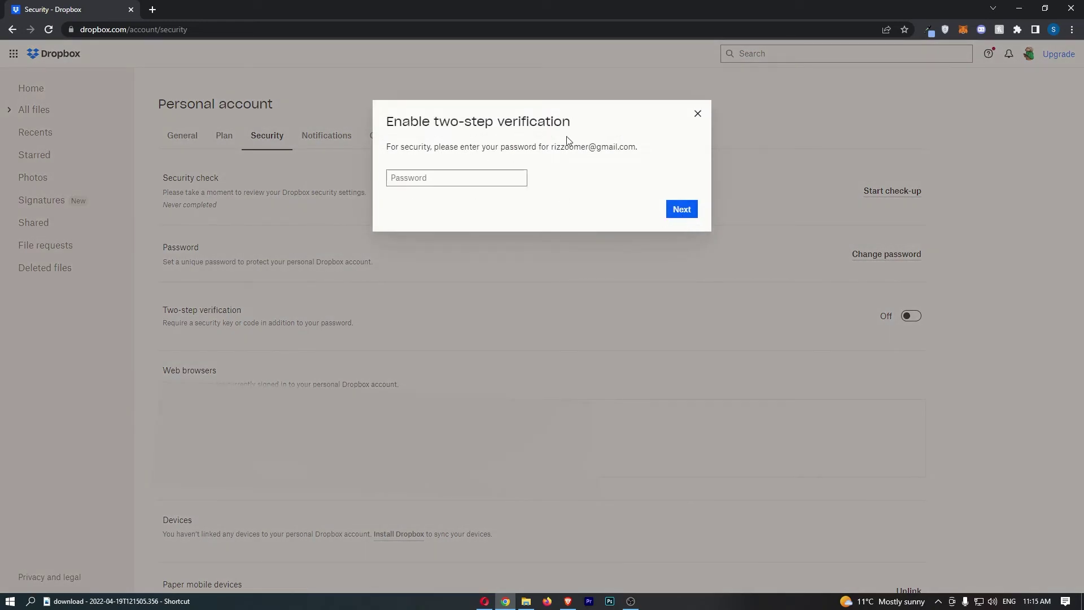
- Enter the account password to confirm the two-step verification setup
{"action": "left_click", "coordinate": [496, 179]}
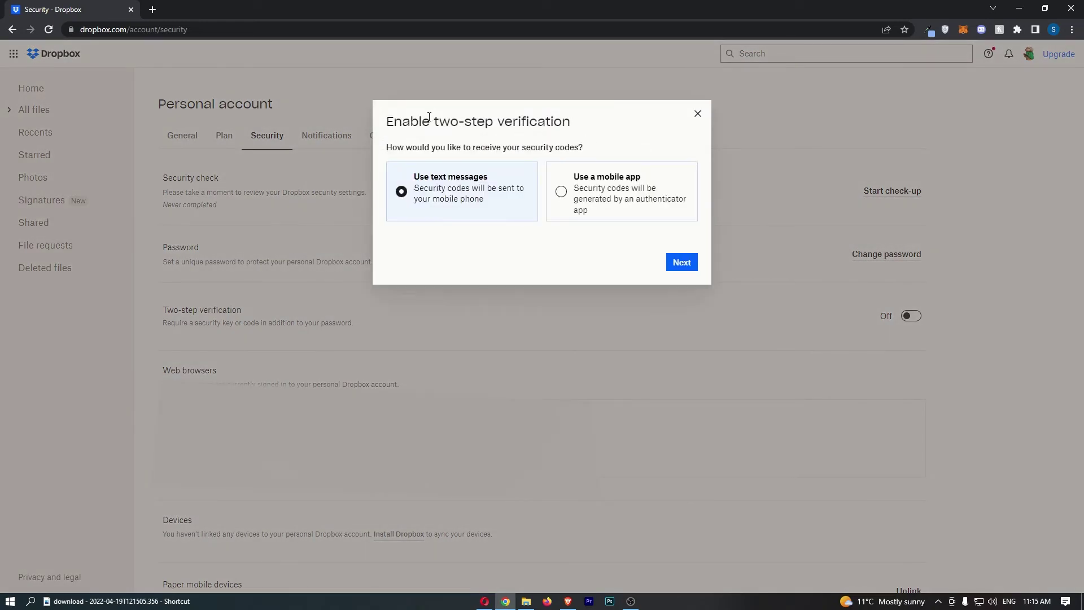
{"action": "left_click_drag", "start_coordinate": [391, 125], "coordinate": [592, 128]}
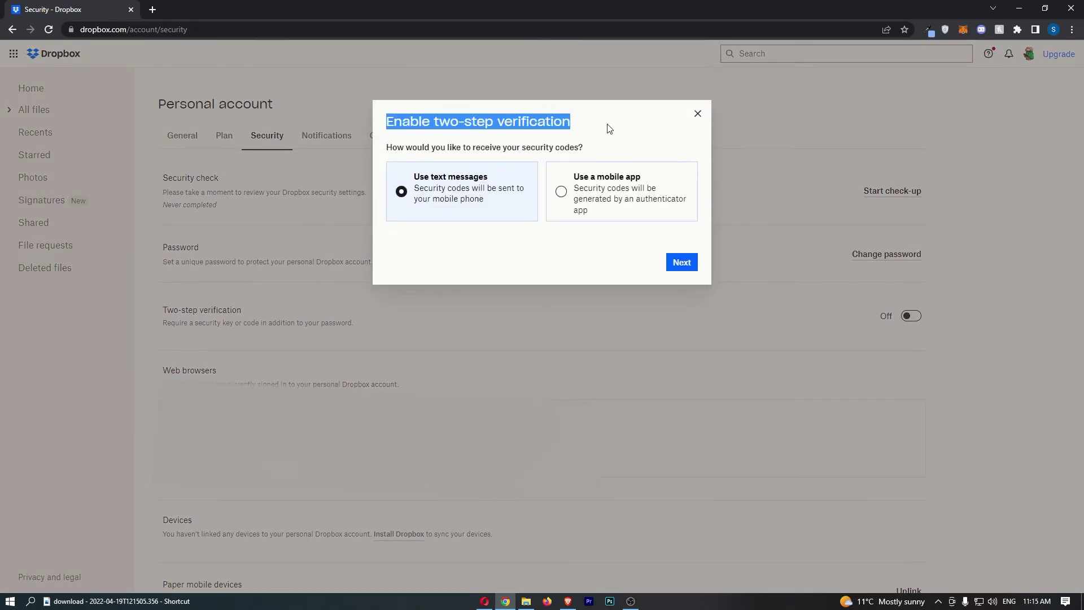
{"action": "left_click", "coordinate": [608, 129]}
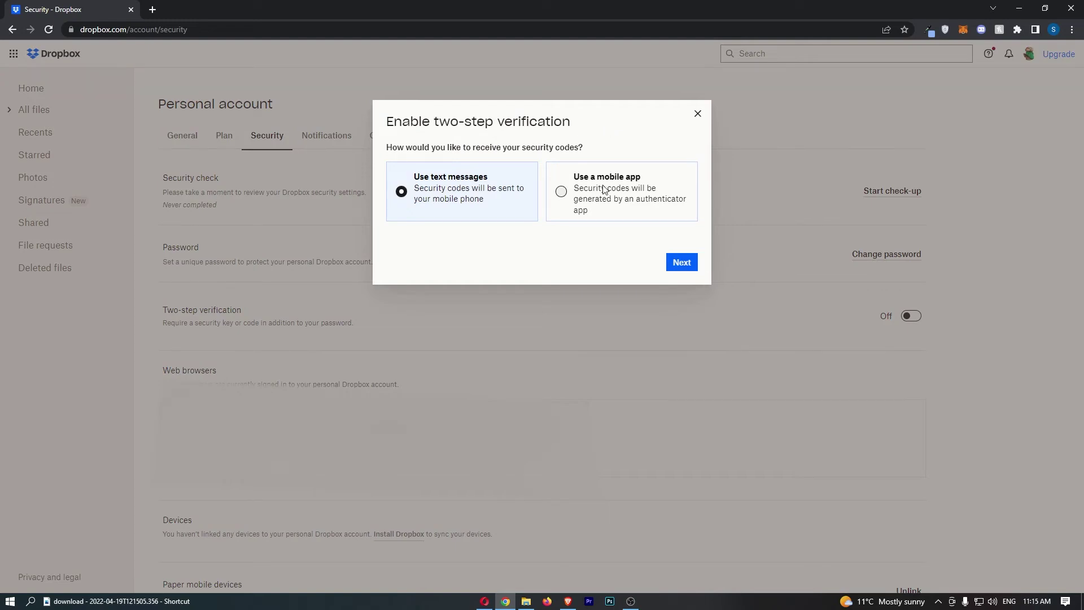
- Keep text messages as the code method and send a code to the mobile number
{"action": "left_click", "coordinate": [693, 264]}
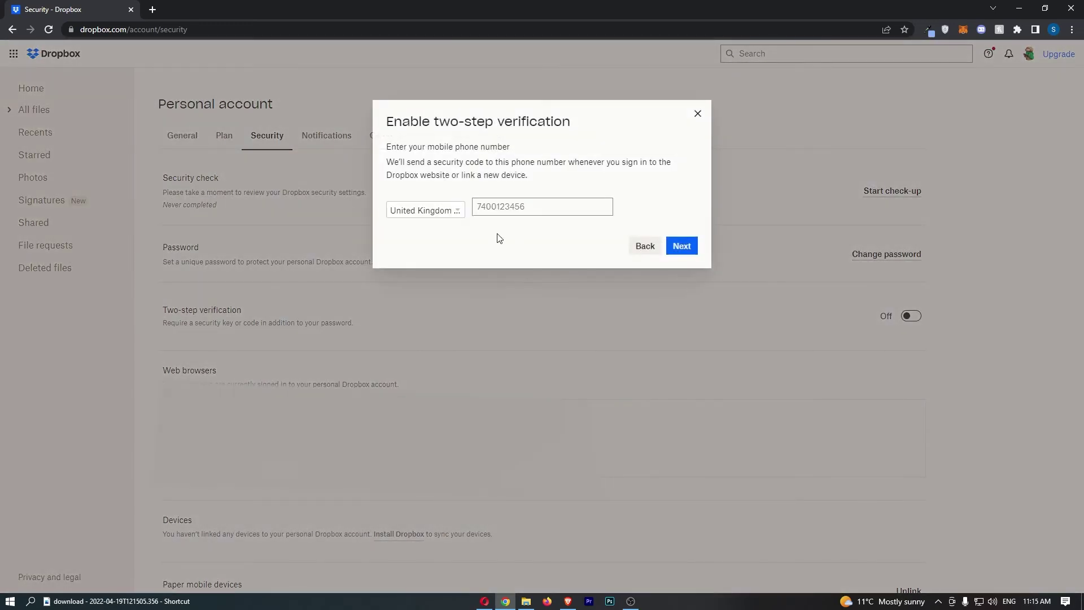
{"action": "left_click", "coordinate": [529, 210]}
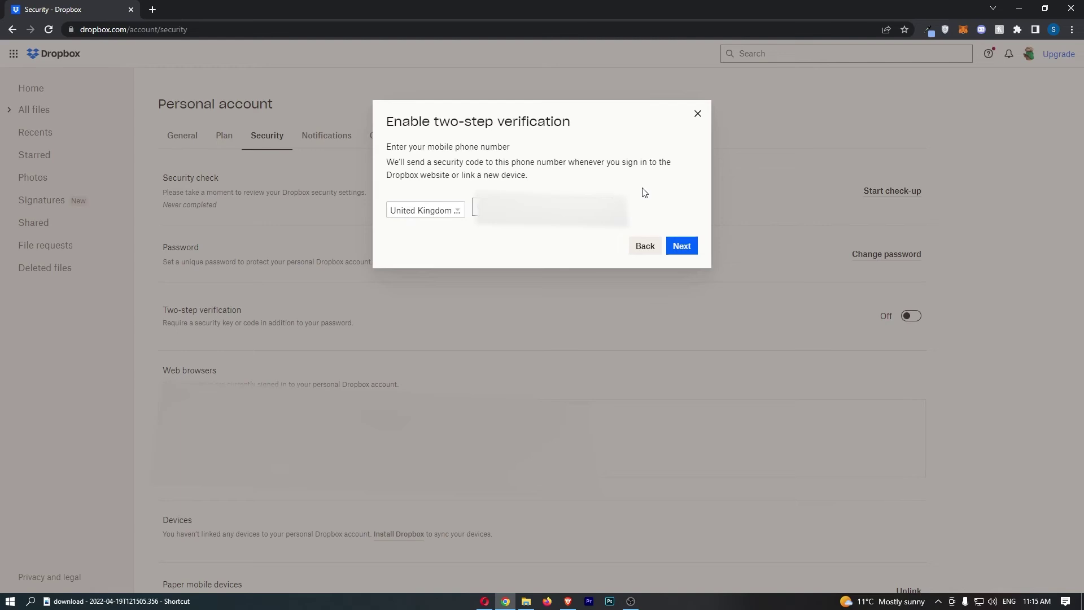
{"action": "left_click", "coordinate": [683, 247]}
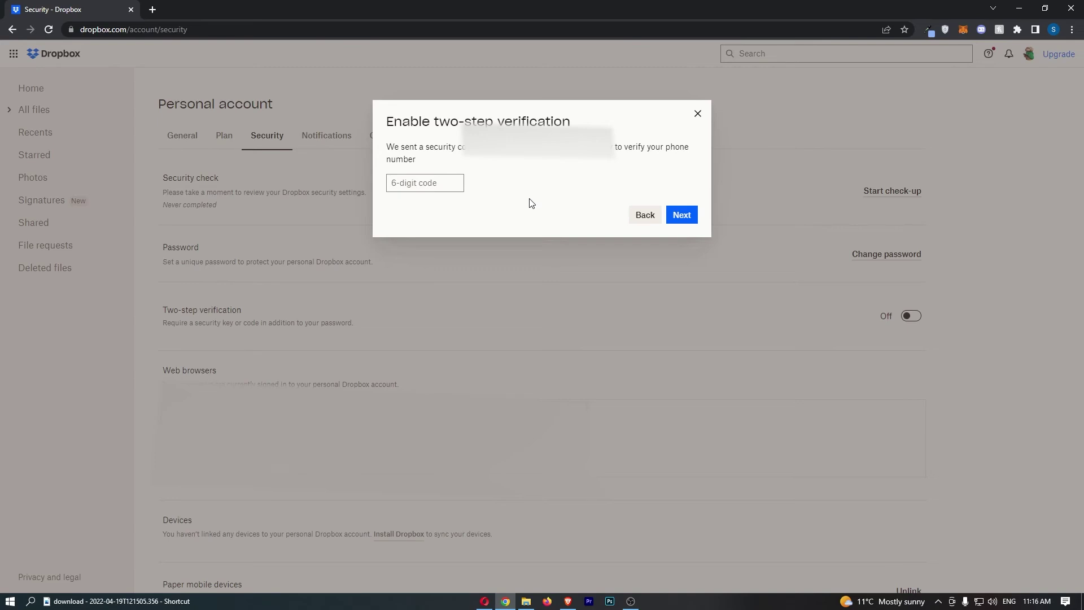
- Enter the texted six-digit security code to verify the phone
{"action": "left_click", "coordinate": [418, 182]}
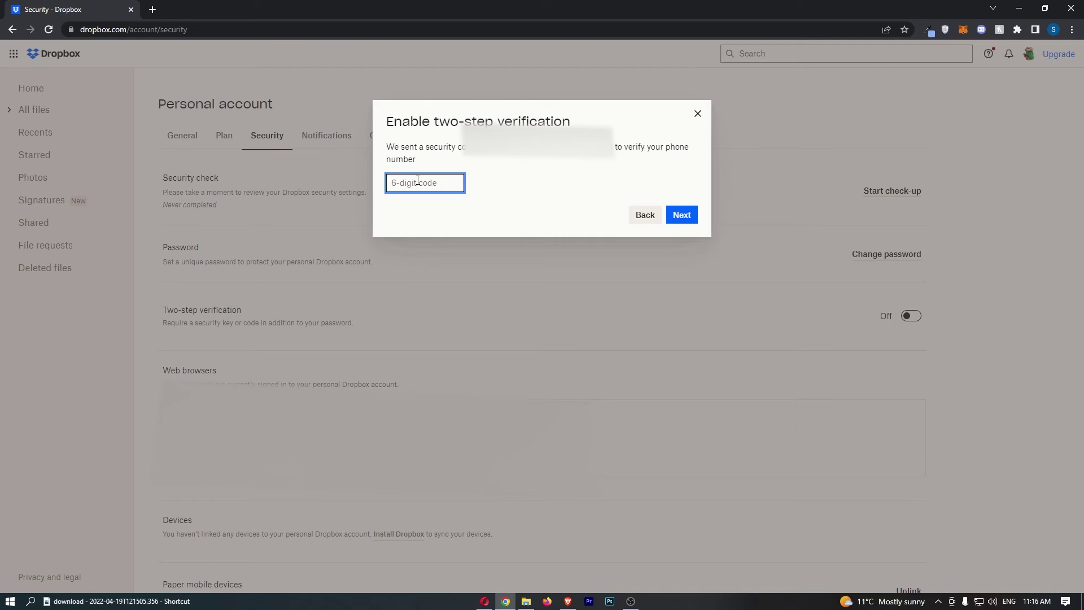
{"action": "left_click", "coordinate": [682, 218]}
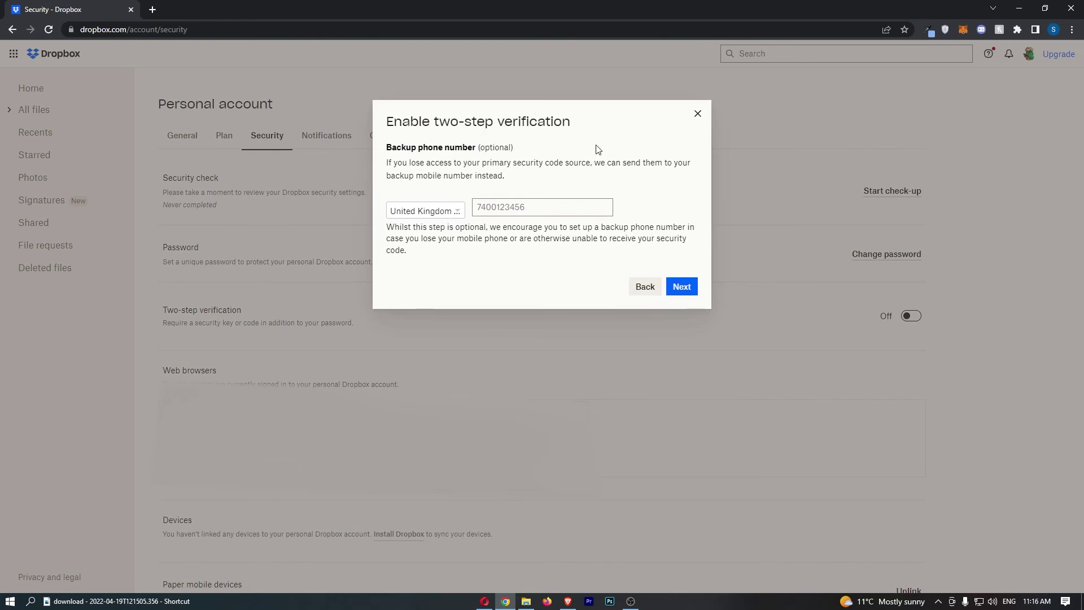
- Skip the backup phone number and backup codes, then switch two-step verification on
{"action": "left_click", "coordinate": [688, 285]}
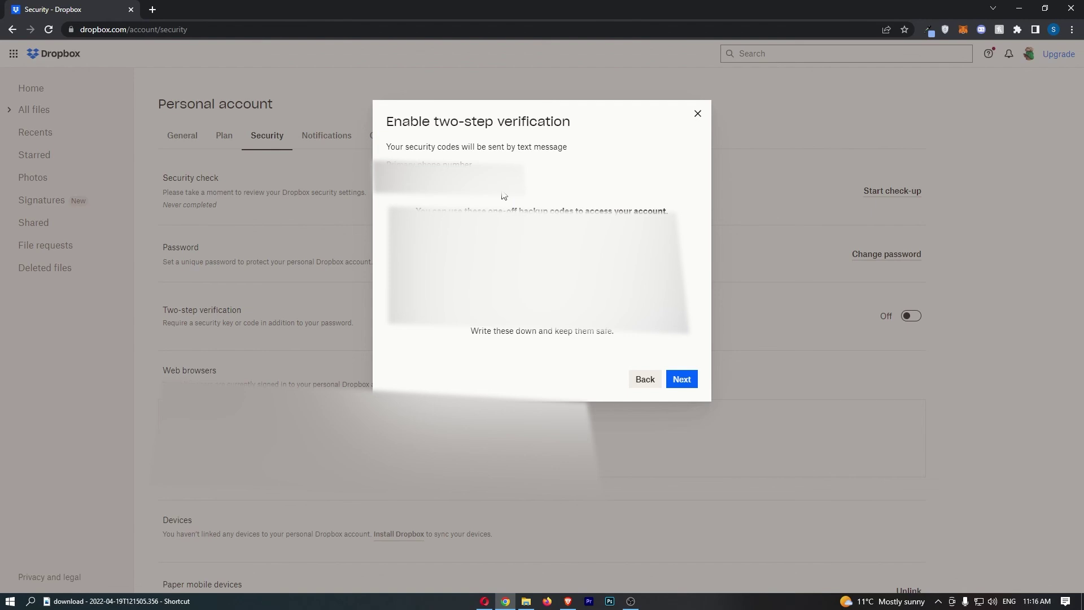
{"action": "left_click", "coordinate": [682, 381]}
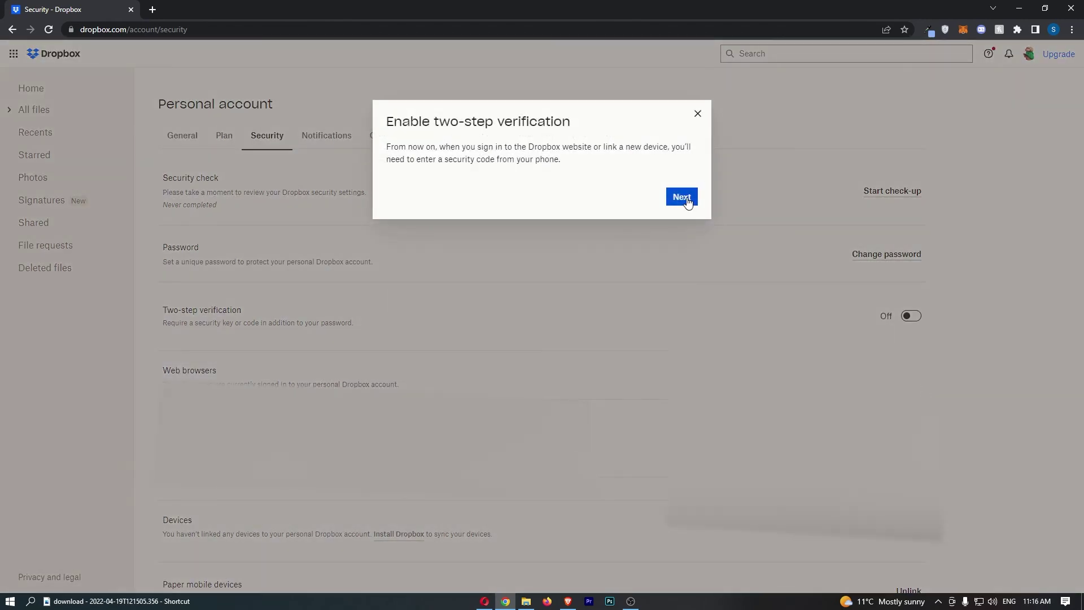
{"action": "left_click", "coordinate": [682, 196]}
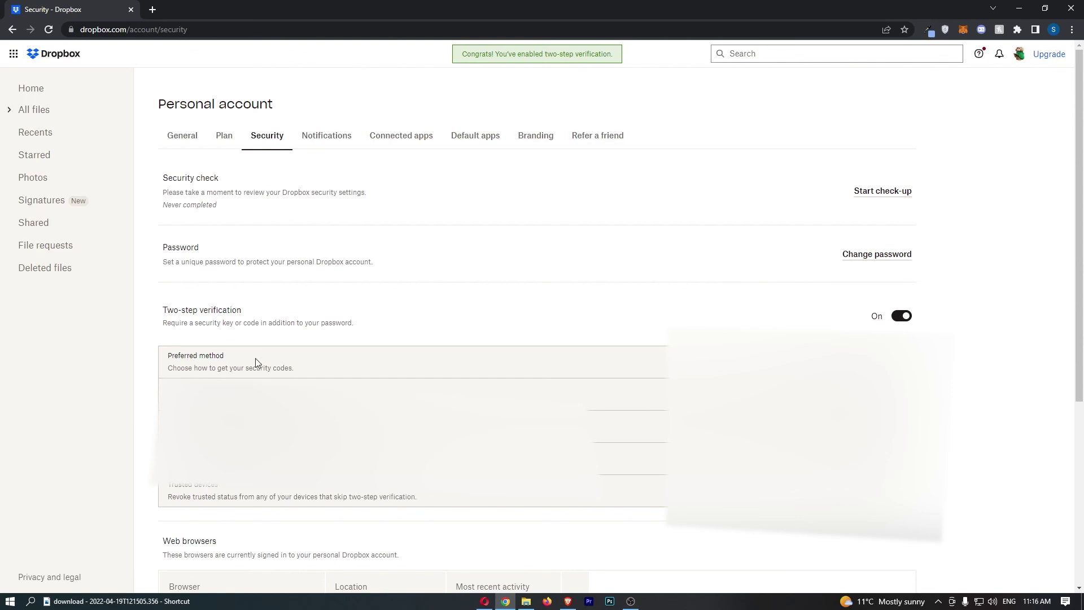